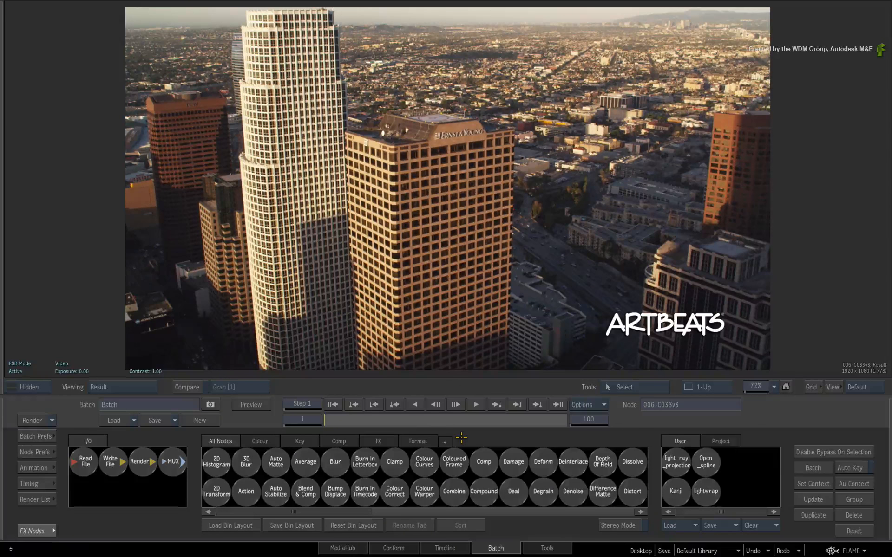
- Scrub the aerial city clip from frame 1 to frame 100 and back to review the camera move, and return to the batch schematic
{"action": "left_click_drag", "start_coordinate": [327, 418], "coordinate": [581, 426]}
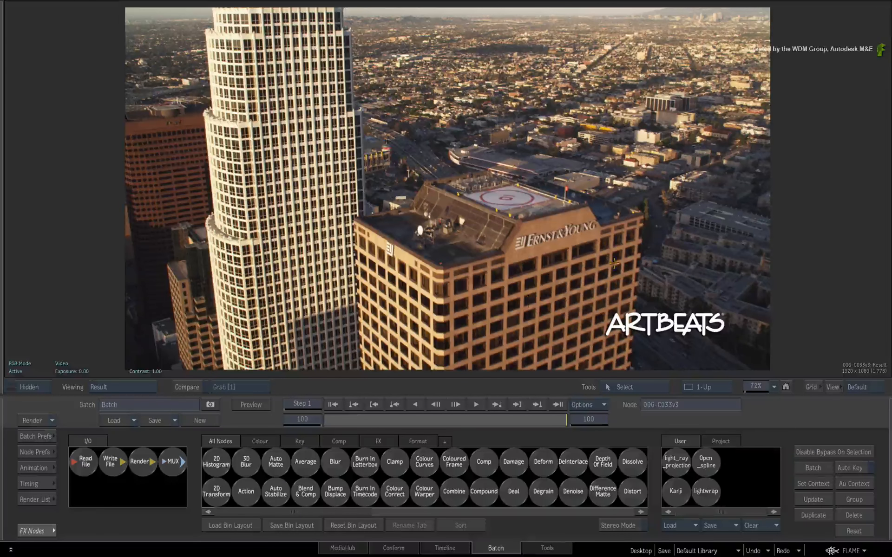
{"action": "left_click_drag", "start_coordinate": [549, 421], "coordinate": [324, 420]}
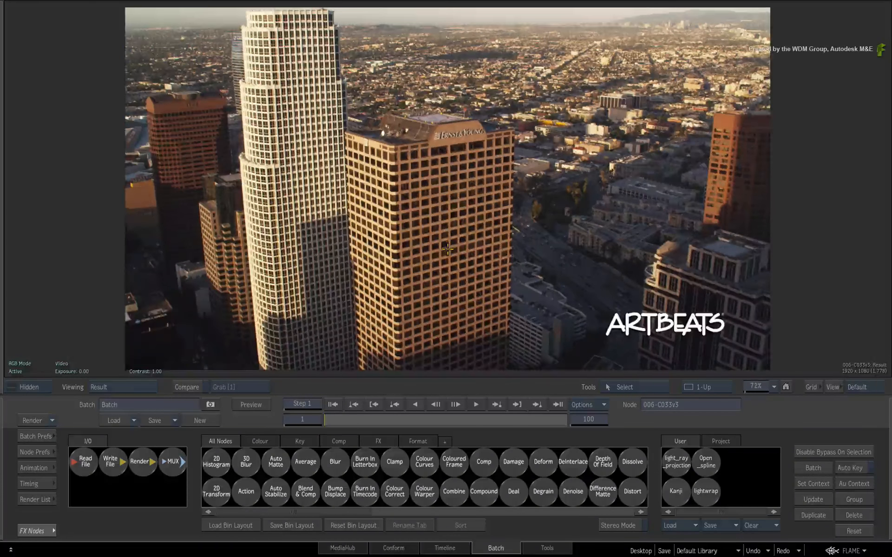
{"action": "key", "text": "Escape"}
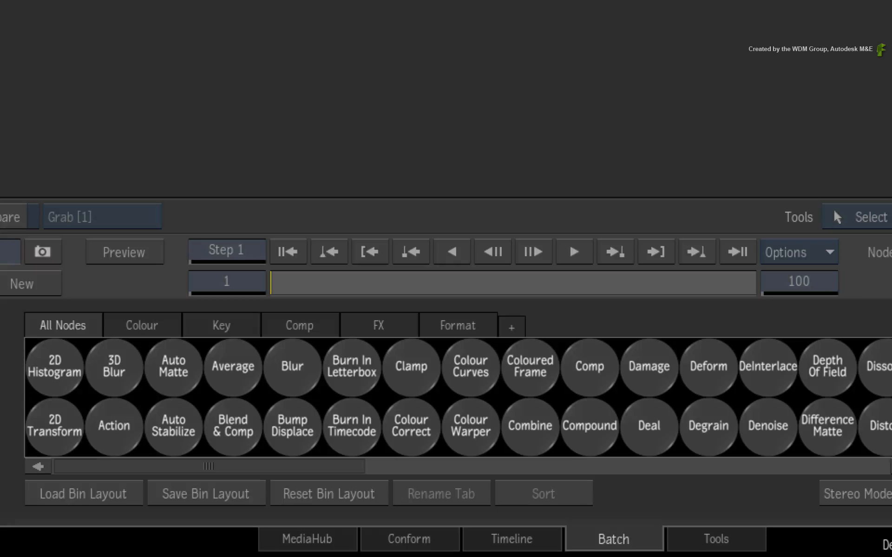
- Add an Action node with a new media input and connect the aerial clip's result to that input
{"action": "left_click_drag", "start_coordinate": [115, 427], "coordinate": [559, 170]}
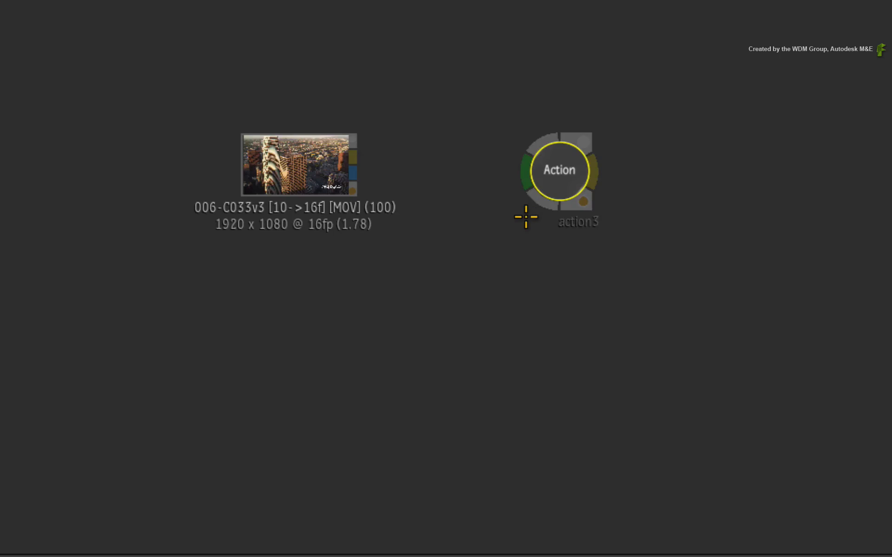
{"action": "key", "text": "ctrl+n"}
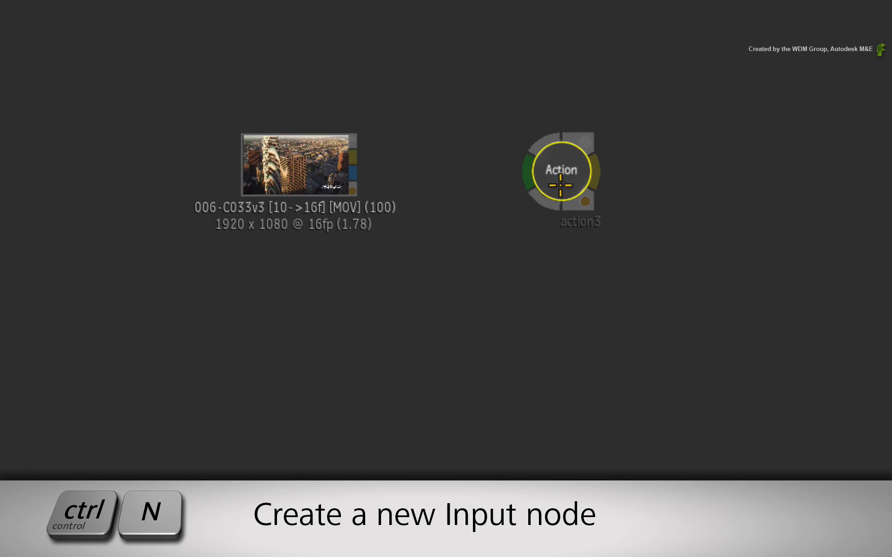
{"action": "left_click_drag", "start_coordinate": [560, 185], "coordinate": [558, 186]}
{"action": "key", "text": "ctrl+n"}
{"action": "left_click_drag", "start_coordinate": [479, 250], "coordinate": [458, 261]}
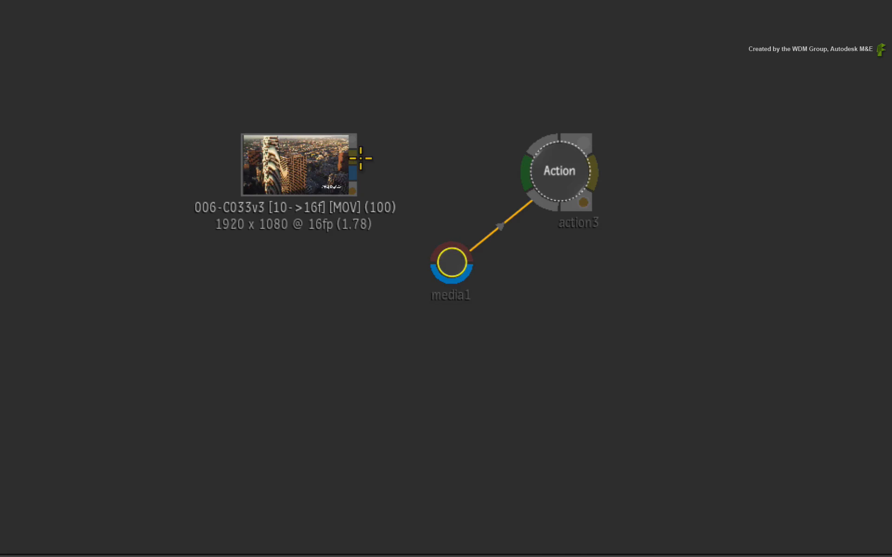
{"action": "left_click_drag", "start_coordinate": [360, 158], "coordinate": [452, 261]}
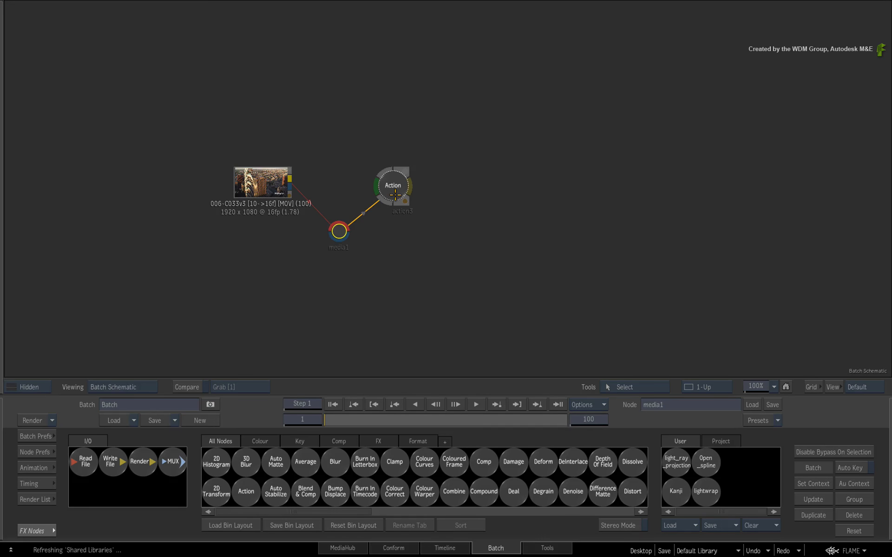
- Open the Action node in a 2-Up view and set the image surface type to Perspective
{"action": "left_click", "coordinate": [394, 195]}
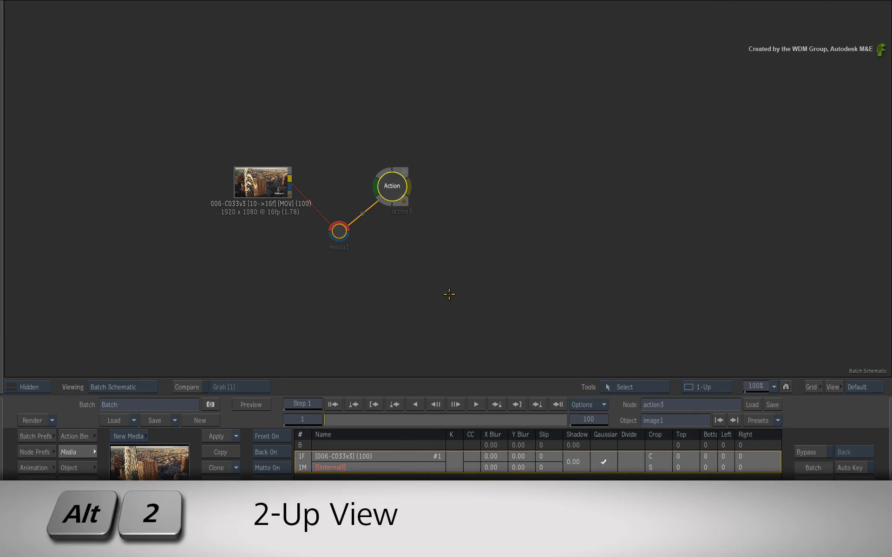
{"action": "key", "text": "alt+2"}
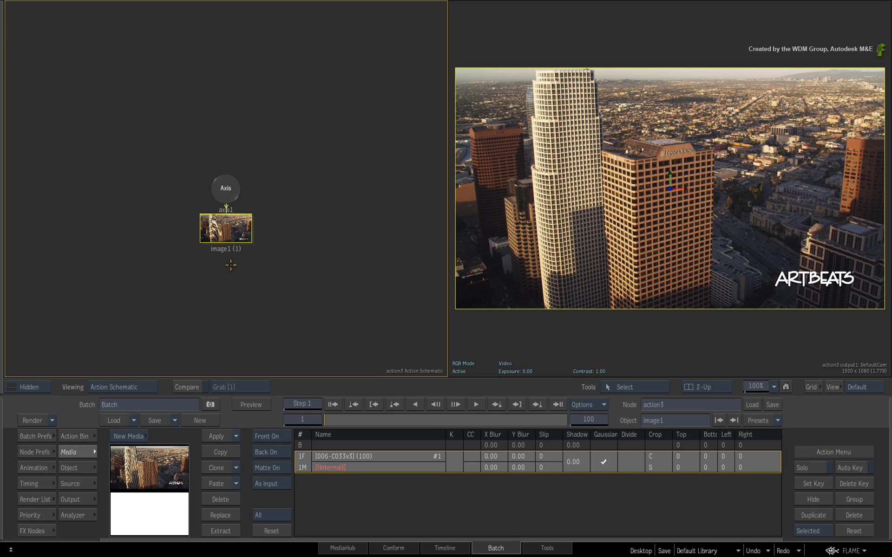
{"action": "left_click", "coordinate": [235, 236]}
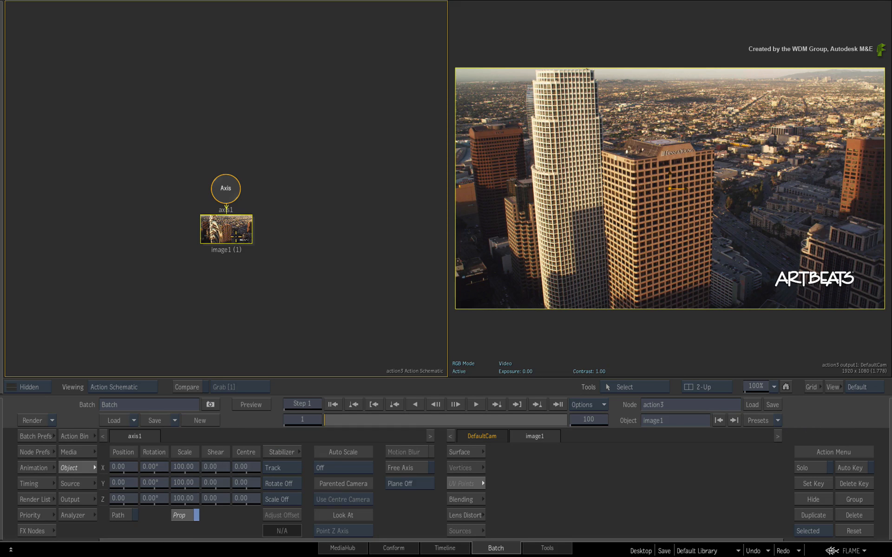
{"action": "left_click", "coordinate": [478, 451]}
{"action": "left_click", "coordinate": [599, 483]}
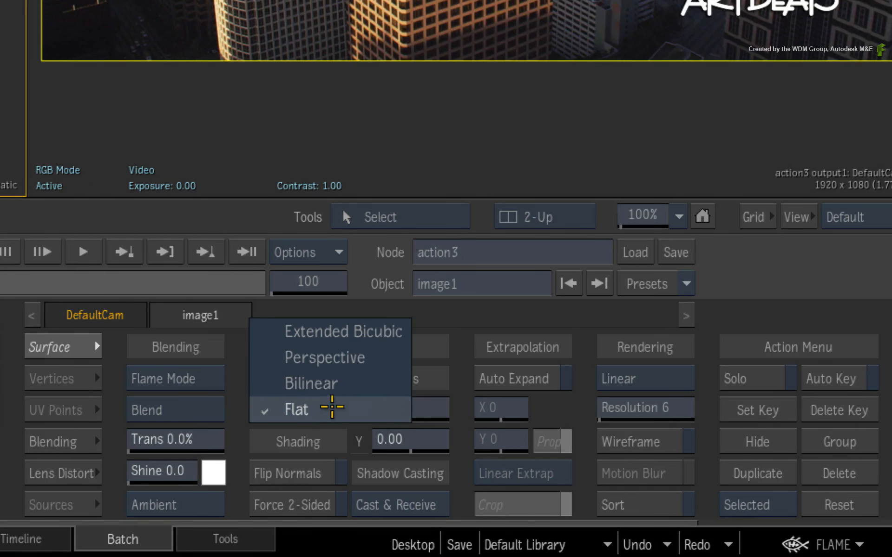
{"action": "left_click", "coordinate": [388, 360]}
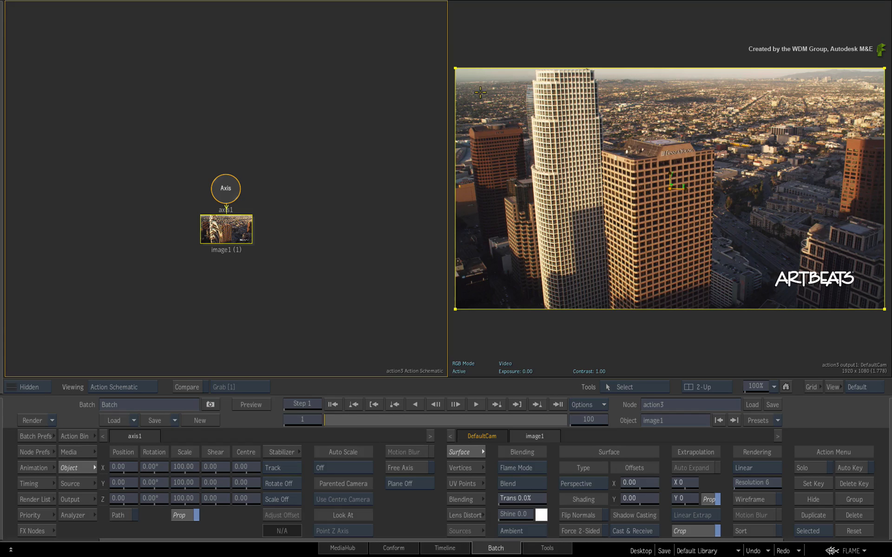
- Try pulling the perspective surface's upper-left corner inward, and undo the corner move
{"action": "left_click_drag", "start_coordinate": [454, 67], "coordinate": [500, 98]}
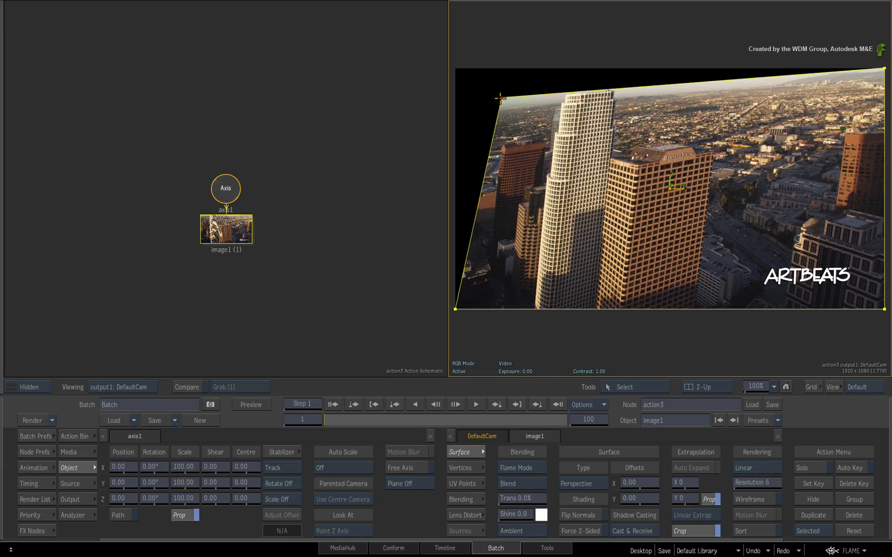
{"action": "key", "text": "ctrl+z"}
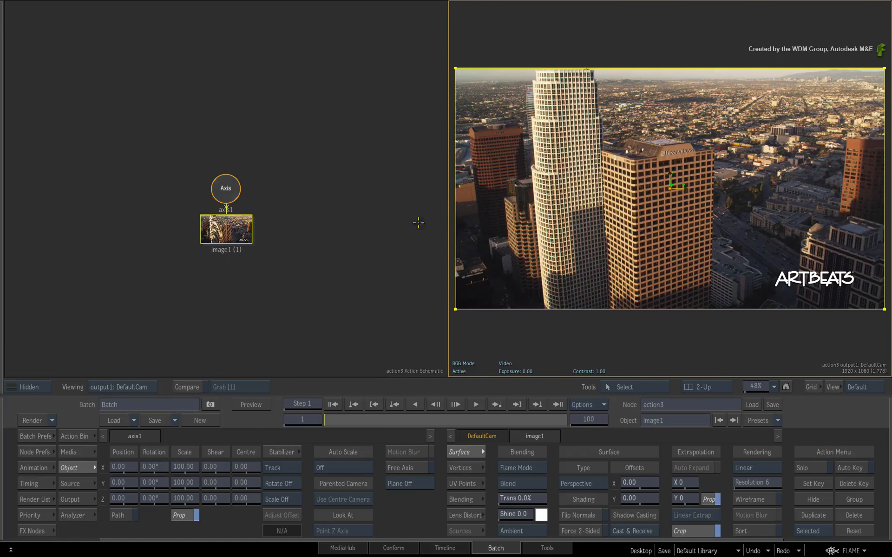
- Widen the schematic viewport and show the selected image surface there in Object view, zoomed in for editing
{"action": "left_click_drag", "start_coordinate": [447, 249], "coordinate": [696, 275]}
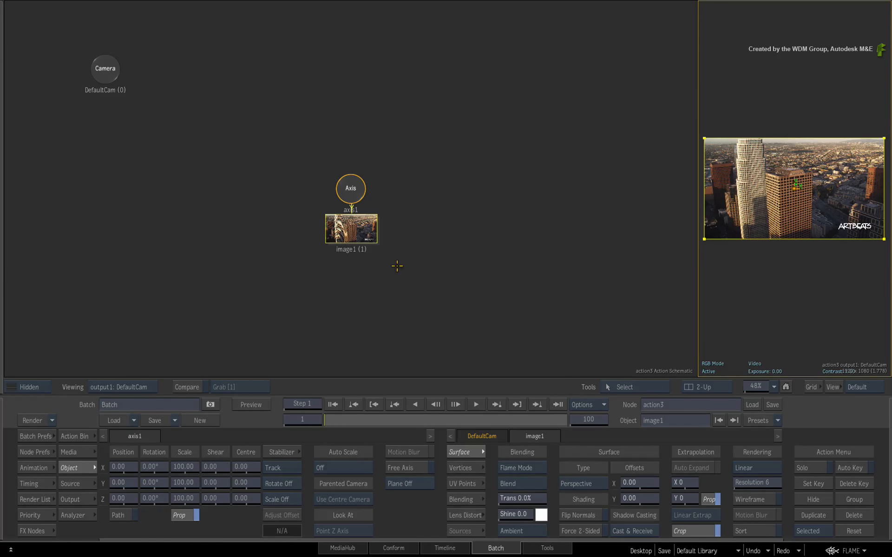
{"action": "left_click", "coordinate": [355, 230]}
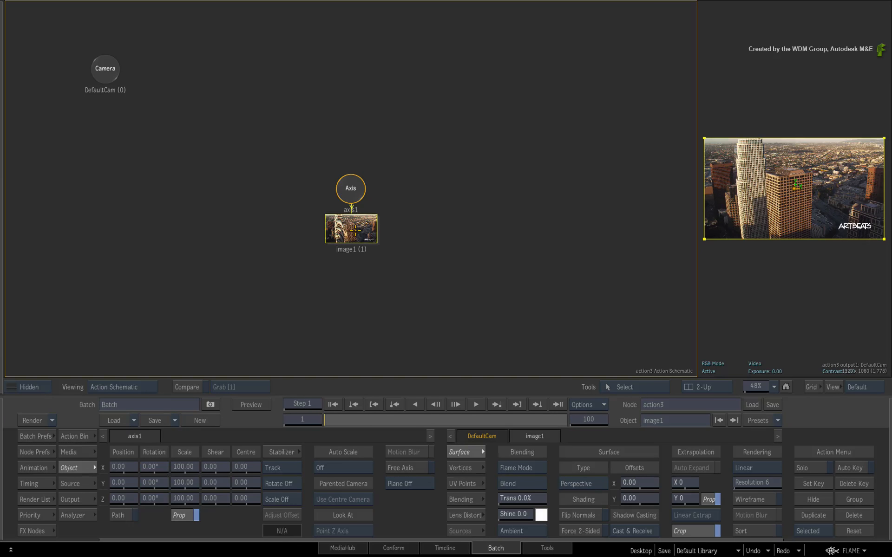
{"action": "key", "text": "F8"}
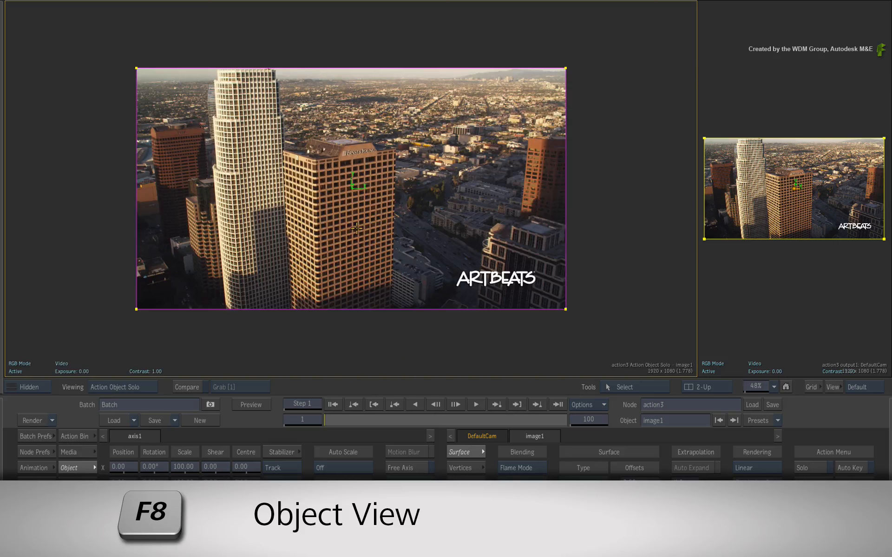
{"action": "left_click_drag", "start_coordinate": [381, 356], "coordinate": [421, 354]}
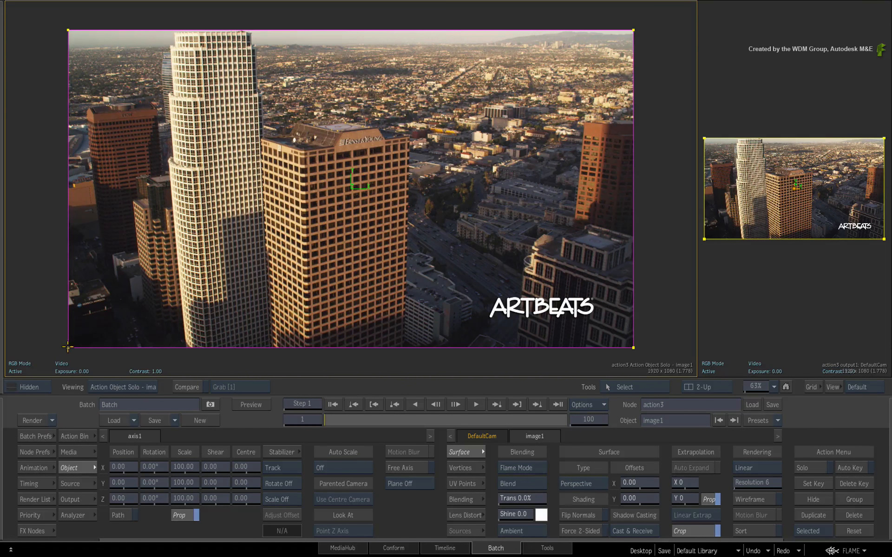
- Place the image's four UV corners around the Ernst & Young sign on the building, and enlarge the result viewport
{"action": "left_click_drag", "start_coordinate": [67, 346], "coordinate": [329, 179]}
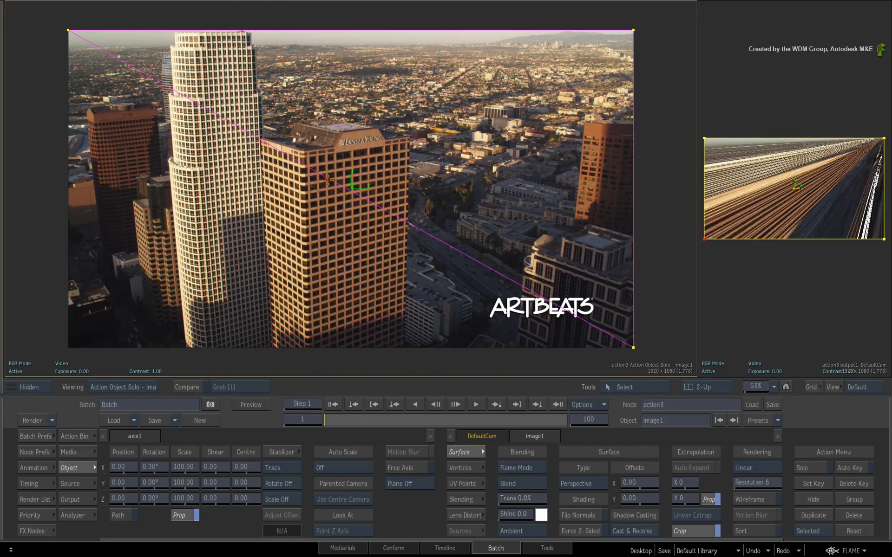
{"action": "left_click_drag", "start_coordinate": [889, 555], "coordinate": [596, 297]}
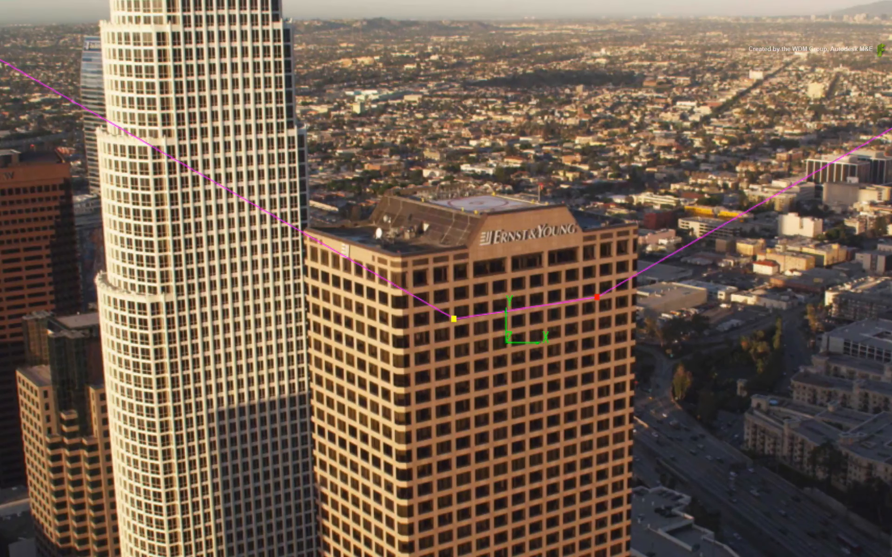
{"action": "left_click_drag", "start_coordinate": [890, 130], "coordinate": [587, 182]}
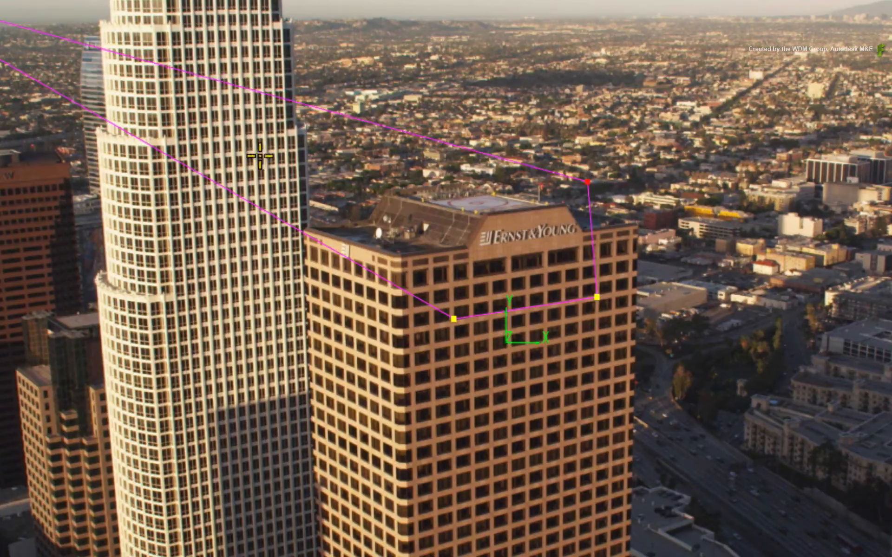
{"action": "left_click_drag", "start_coordinate": [2, 51], "coordinate": [452, 197]}
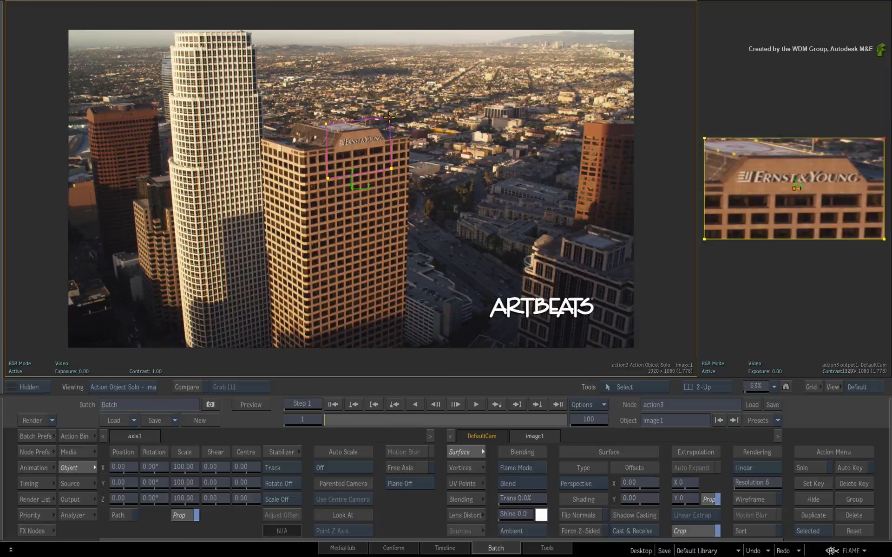
{"action": "left_click_drag", "start_coordinate": [701, 280], "coordinate": [400, 261]}
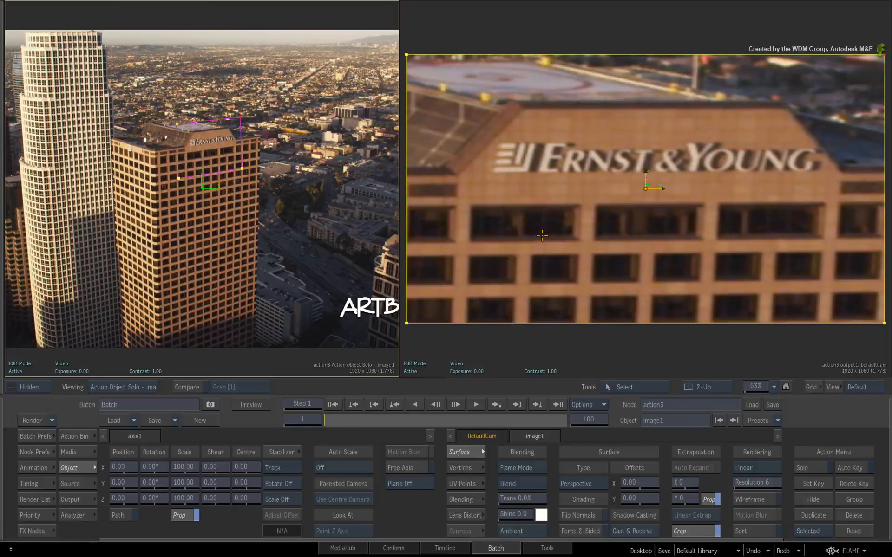
- Open the stabilizer for the image's UV points
{"action": "mouse_move", "coordinate": [333, 419]}
{"action": "left_mouse_down"}
{"action": "mouse_move", "coordinate": [574, 417]}
{"action": "mouse_move", "coordinate": [347, 415]}
{"action": "mouse_move", "coordinate": [545, 406]}
{"action": "mouse_move", "coordinate": [344, 409]}
{"action": "left_mouse_up"}
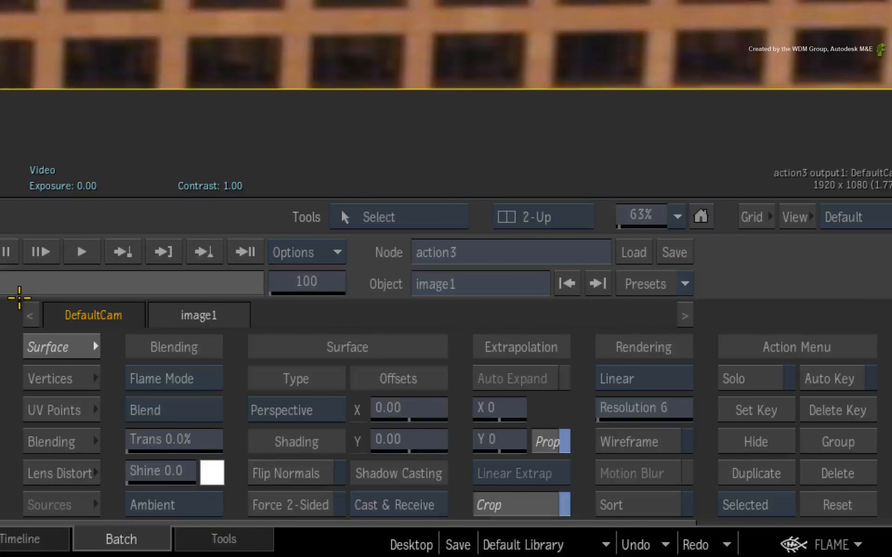
{"action": "left_click", "coordinate": [81, 410]}
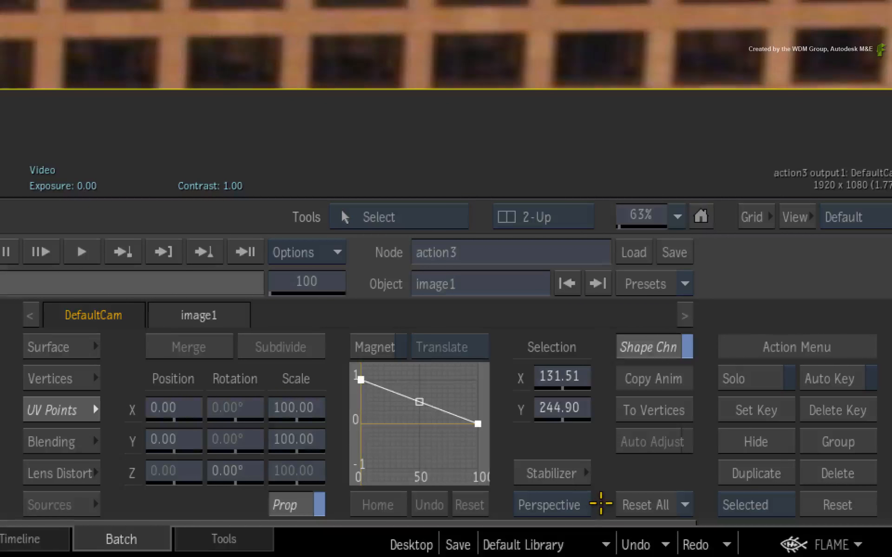
{"action": "left_click", "coordinate": [557, 472]}
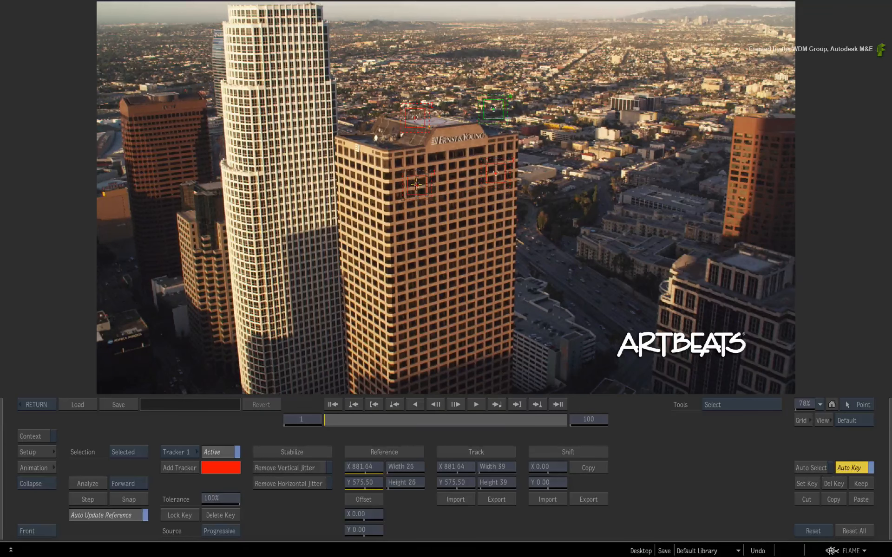
- Reposition the four trackers onto the building's window grid below the Ernst & Young sign, two on each side
{"action": "left_click_drag", "start_coordinate": [416, 184], "coordinate": [417, 198]}
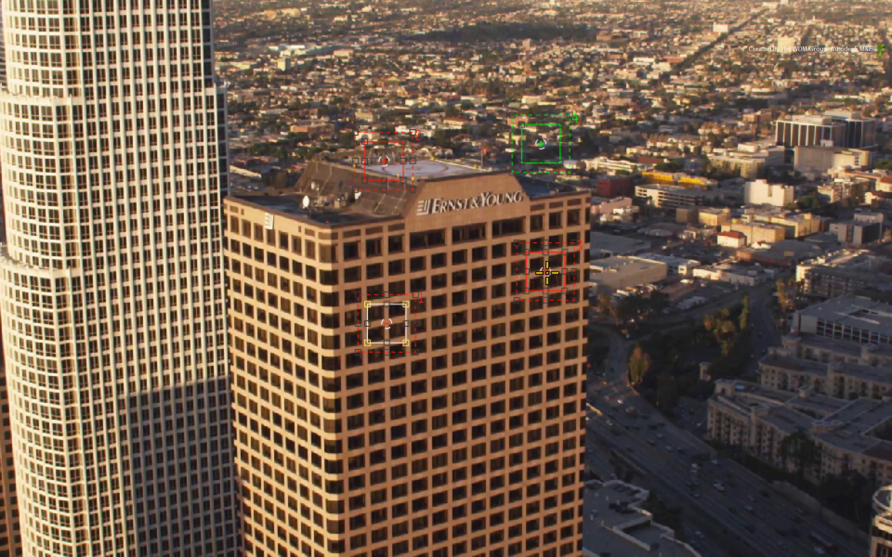
{"action": "left_click_drag", "start_coordinate": [547, 272], "coordinate": [545, 291]}
{"action": "left_click_drag", "start_coordinate": [540, 144], "coordinate": [546, 231]}
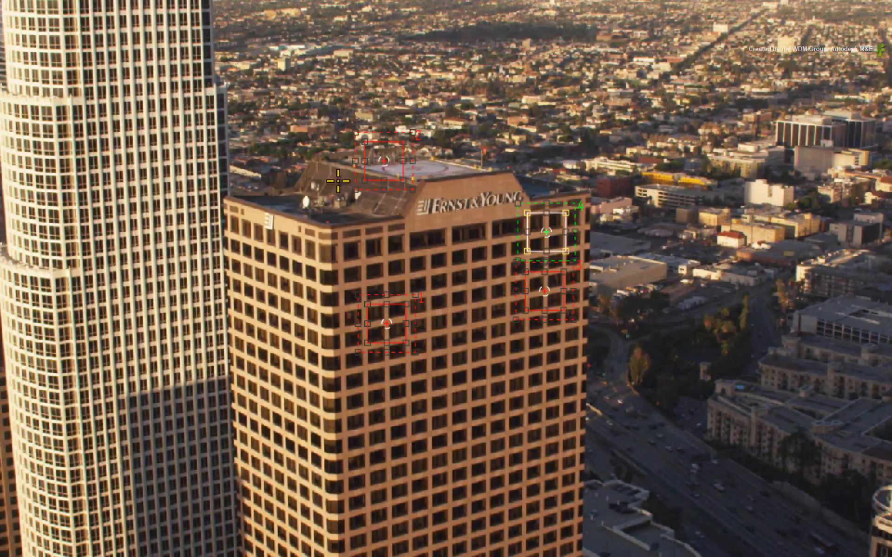
{"action": "left_click_drag", "start_coordinate": [384, 161], "coordinate": [386, 259]}
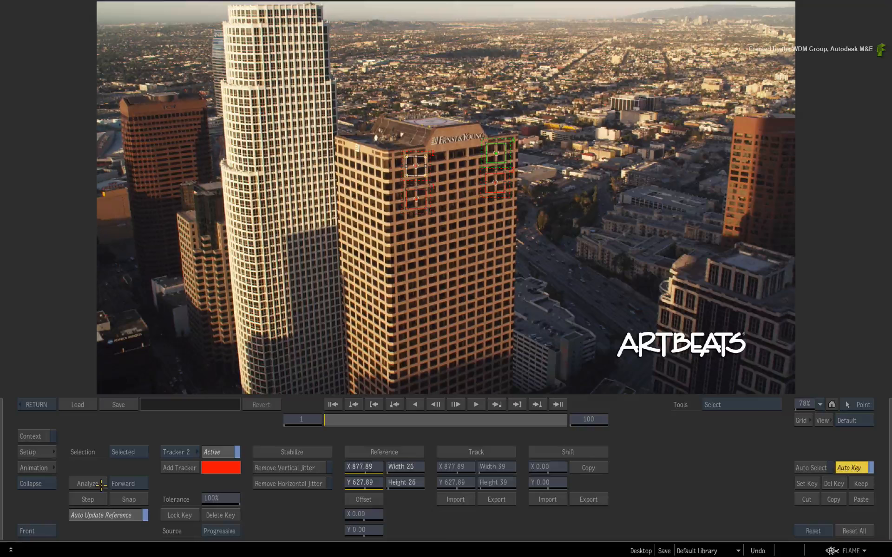
- Gang the trackers, set the reference boxes to 43 by 36 and track boxes to 50 by 48, and analyze forward through the clip
{"action": "left_click", "coordinate": [126, 452]}
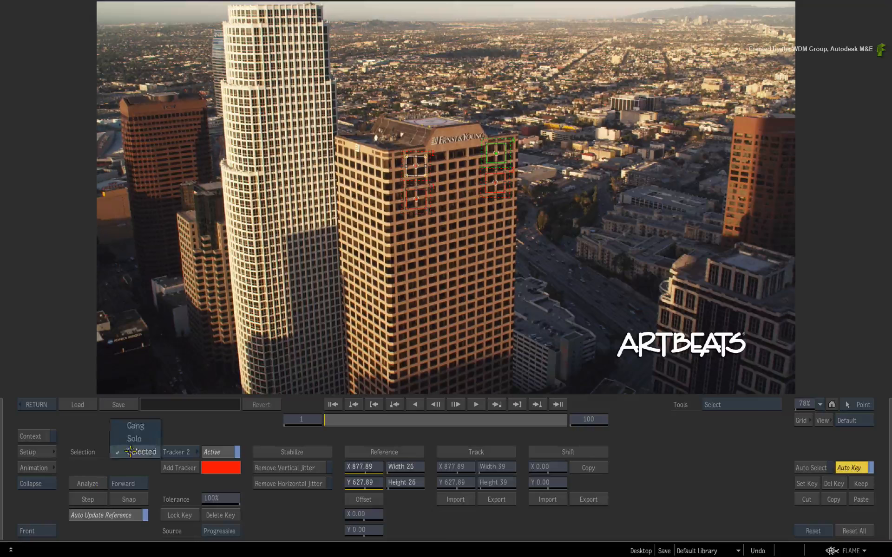
{"action": "left_click", "coordinate": [139, 430]}
{"action": "left_click_drag", "start_coordinate": [404, 466], "coordinate": [429, 483]}
{"action": "mouse_move", "coordinate": [511, 467]}
{"action": "left_mouse_down"}
{"action": "mouse_move", "coordinate": [523, 466]}
{"action": "mouse_move", "coordinate": [510, 483]}
{"action": "left_mouse_up"}
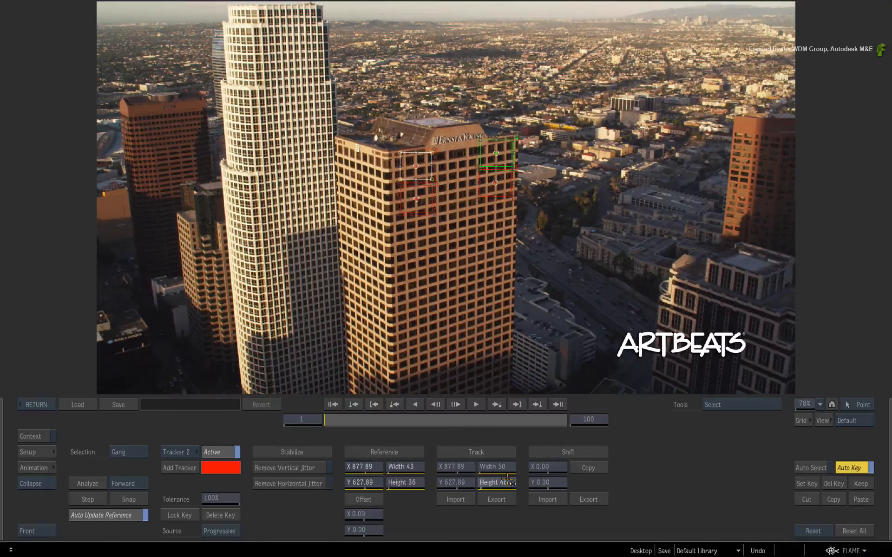
{"action": "left_click", "coordinate": [90, 484]}
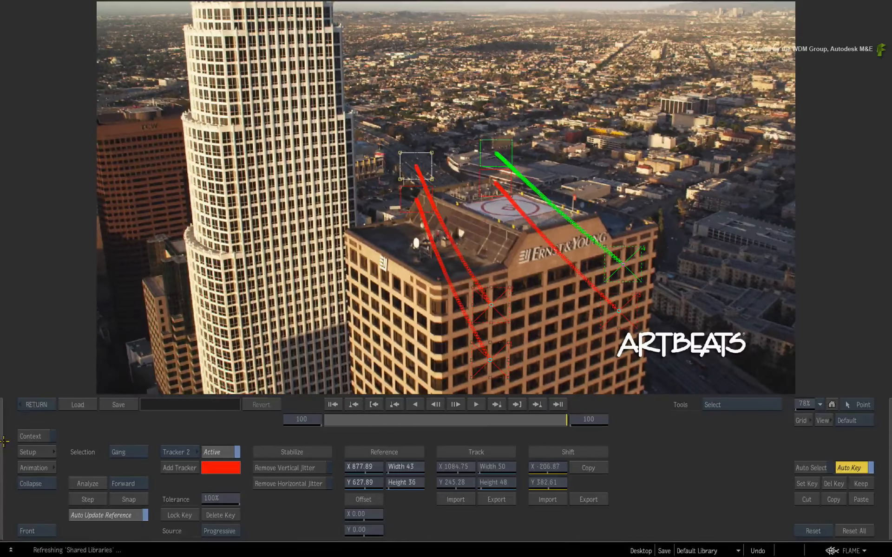
{"action": "left_click", "coordinate": [36, 405]}
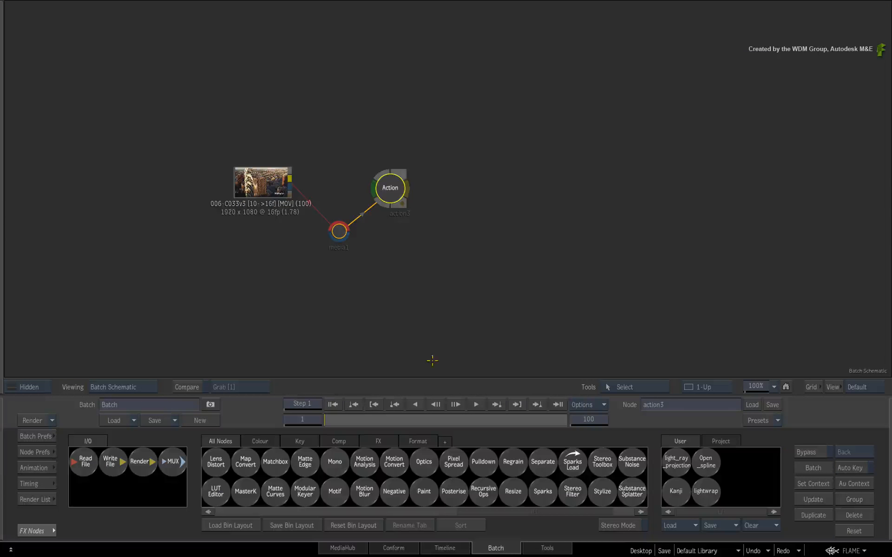
- Add a Paint node after the Action node, feed it the Action result, and open it for painting
{"action": "left_click", "coordinate": [418, 492]}
{"action": "left_click", "coordinate": [465, 195]}
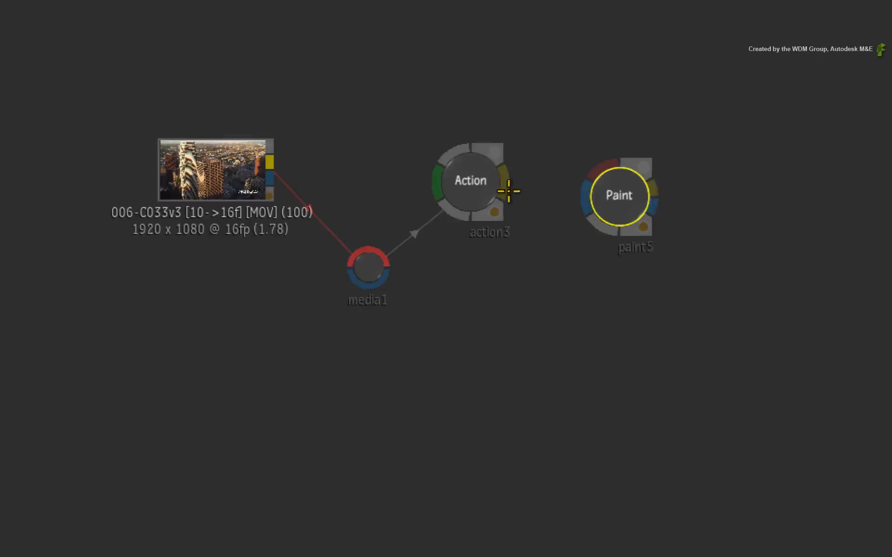
{"action": "left_click_drag", "start_coordinate": [409, 192], "coordinate": [463, 174]}
{"action": "left_click_drag", "start_coordinate": [617, 152], "coordinate": [618, 198]}
{"action": "double_click", "coordinate": [616, 194]}
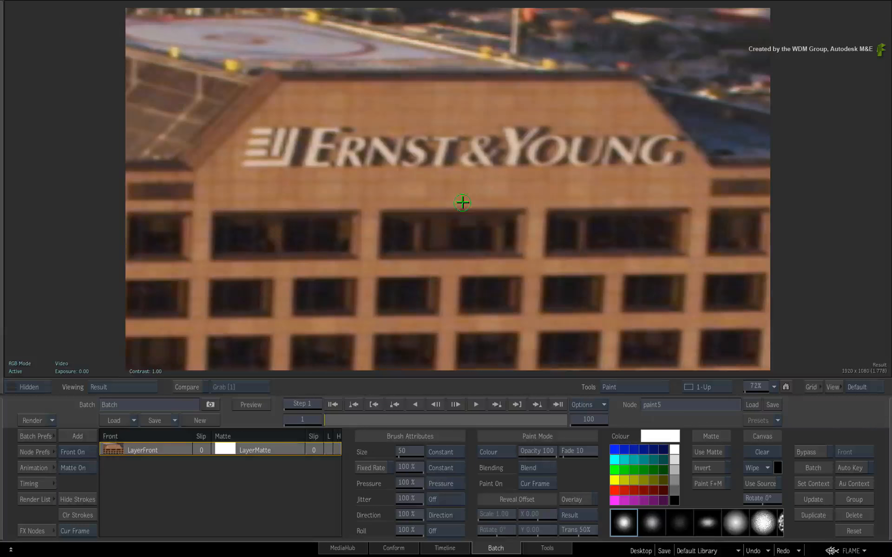
- Set the paint to apply to the whole sequence, with a brush size of 146 and the RecurClone mode
{"action": "left_click", "coordinate": [556, 485]}
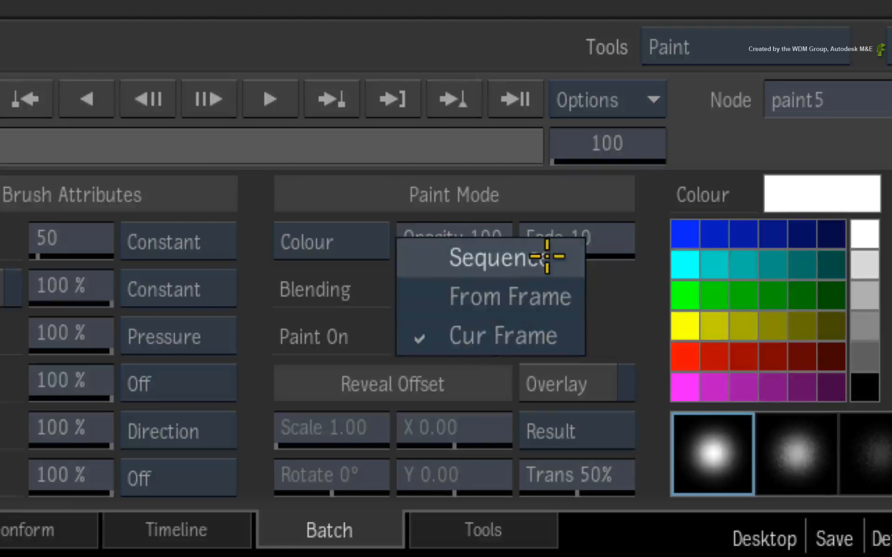
{"action": "left_click", "coordinate": [548, 256]}
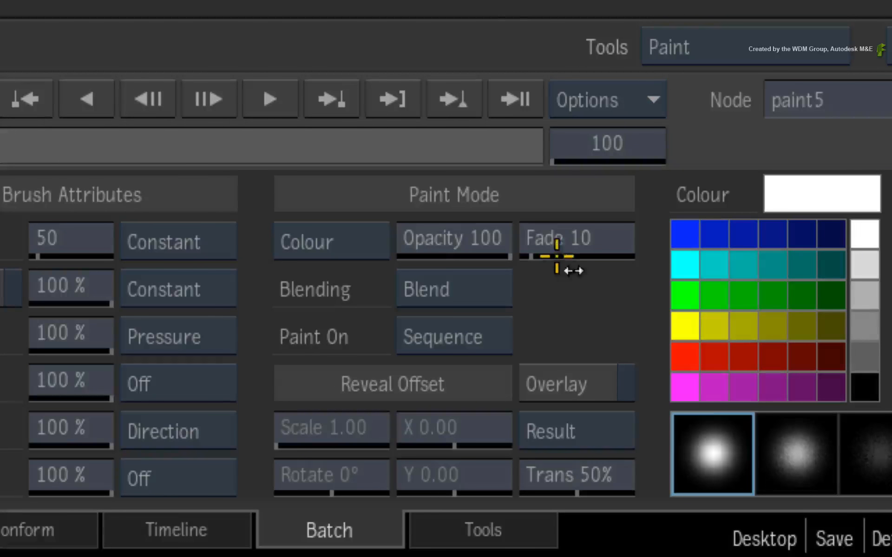
{"action": "left_click_drag", "start_coordinate": [518, 258], "coordinate": [519, 257]}
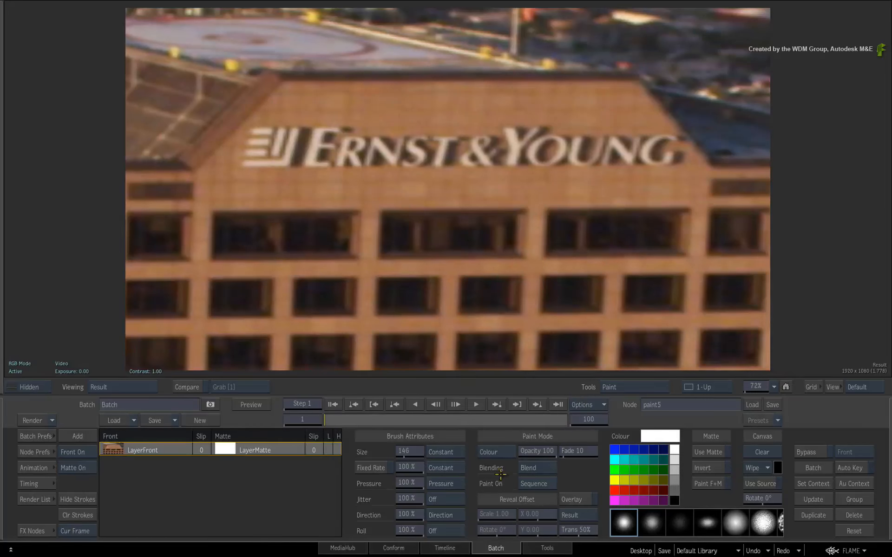
{"action": "left_click", "coordinate": [509, 451]}
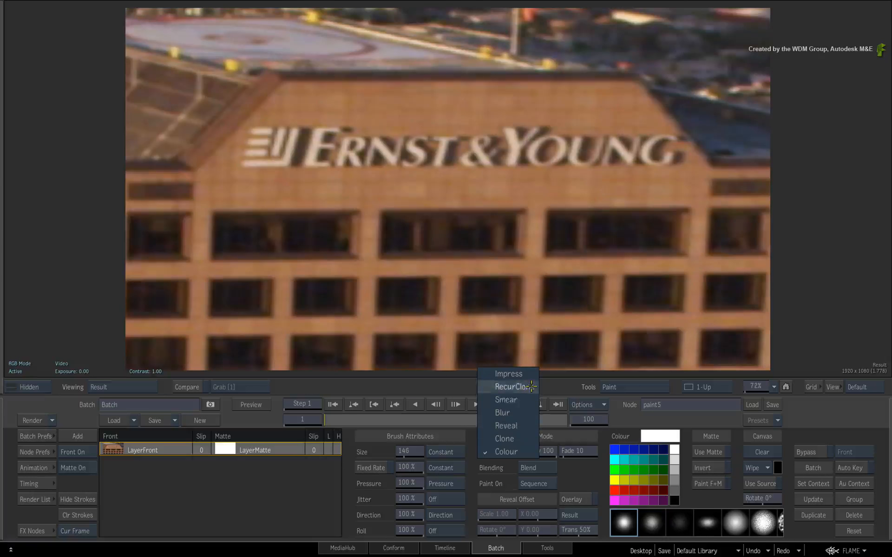
{"action": "left_click", "coordinate": [513, 386]}
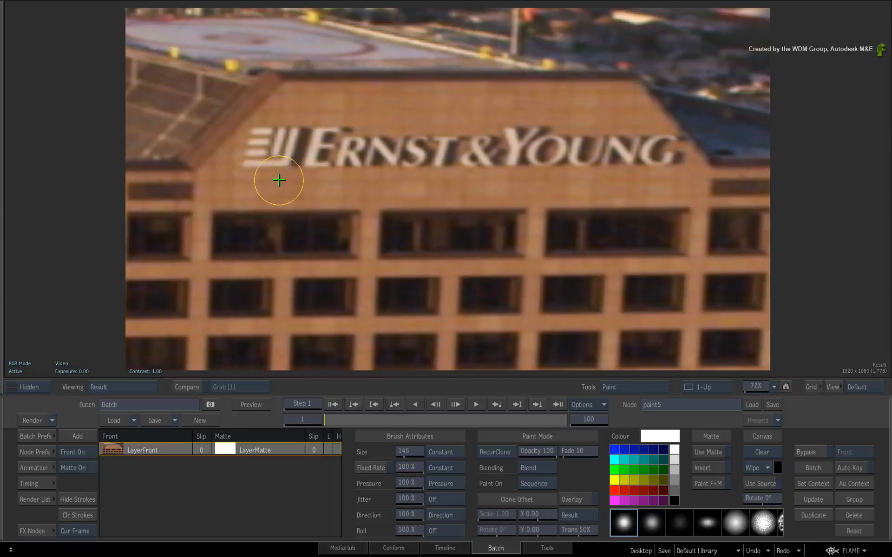
- Clone clean wall texture over the entire Ernst & Young sign at frame 1 until the letters are painted out
{"action": "mouse_move", "coordinate": [277, 180]}
{"action": "left_mouse_down"}
{"action": "mouse_move", "coordinate": [280, 153]}
{"action": "mouse_move", "coordinate": [251, 161]}
{"action": "mouse_move", "coordinate": [671, 156]}
{"action": "left_mouse_up"}
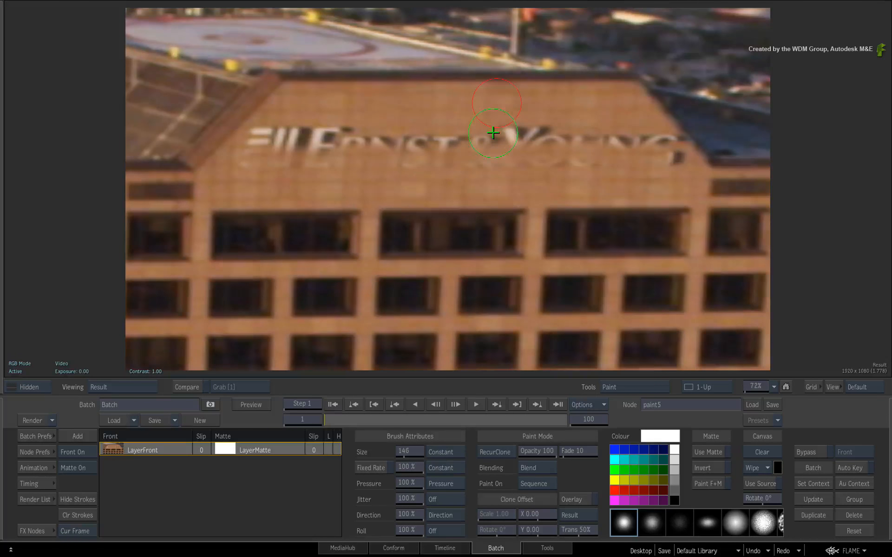
{"action": "mouse_move", "coordinate": [493, 133]}
{"action": "left_mouse_down"}
{"action": "mouse_move", "coordinate": [498, 125]}
{"action": "mouse_move", "coordinate": [511, 134]}
{"action": "mouse_move", "coordinate": [343, 131]}
{"action": "mouse_move", "coordinate": [278, 137]}
{"action": "mouse_move", "coordinate": [259, 150]}
{"action": "left_mouse_up"}
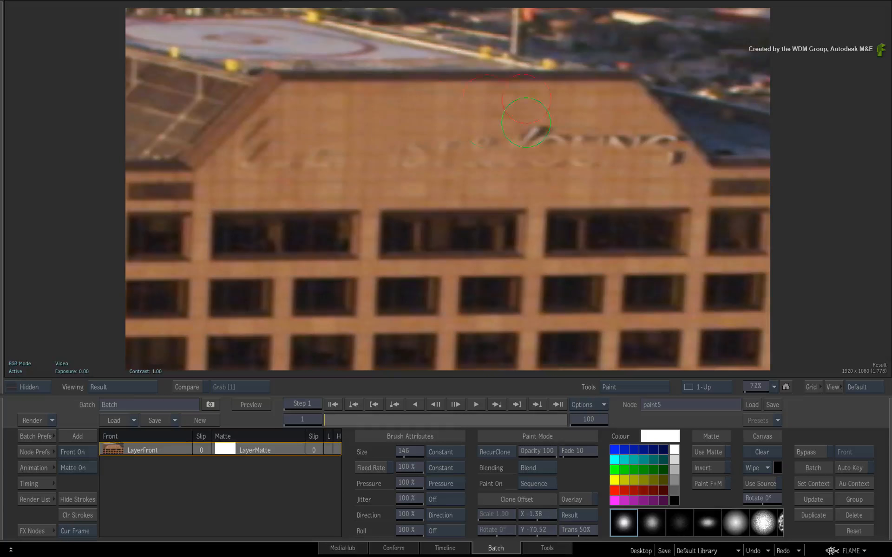
{"action": "left_click_drag", "start_coordinate": [606, 137], "coordinate": [645, 138]}
{"action": "left_click_drag", "start_coordinate": [568, 111], "coordinate": [566, 140]}
{"action": "left_click_drag", "start_coordinate": [296, 127], "coordinate": [259, 134]}
{"action": "left_click_drag", "start_coordinate": [258, 134], "coordinate": [256, 148]}
{"action": "mouse_move", "coordinate": [235, 187]}
{"action": "left_mouse_down"}
{"action": "mouse_move", "coordinate": [248, 158]}
{"action": "mouse_move", "coordinate": [249, 166]}
{"action": "mouse_move", "coordinate": [295, 164]}
{"action": "left_mouse_up"}
{"action": "left_click_drag", "start_coordinate": [473, 159], "coordinate": [581, 160]}
{"action": "left_click_drag", "start_coordinate": [587, 126], "coordinate": [632, 146]}
{"action": "mouse_move", "coordinate": [644, 139]}
{"action": "left_mouse_down"}
{"action": "mouse_move", "coordinate": [676, 161]}
{"action": "mouse_move", "coordinate": [662, 143]}
{"action": "left_mouse_up"}
{"action": "mouse_move", "coordinate": [563, 154]}
{"action": "left_mouse_down"}
{"action": "mouse_move", "coordinate": [571, 125]}
{"action": "mouse_move", "coordinate": [553, 122]}
{"action": "left_mouse_up"}
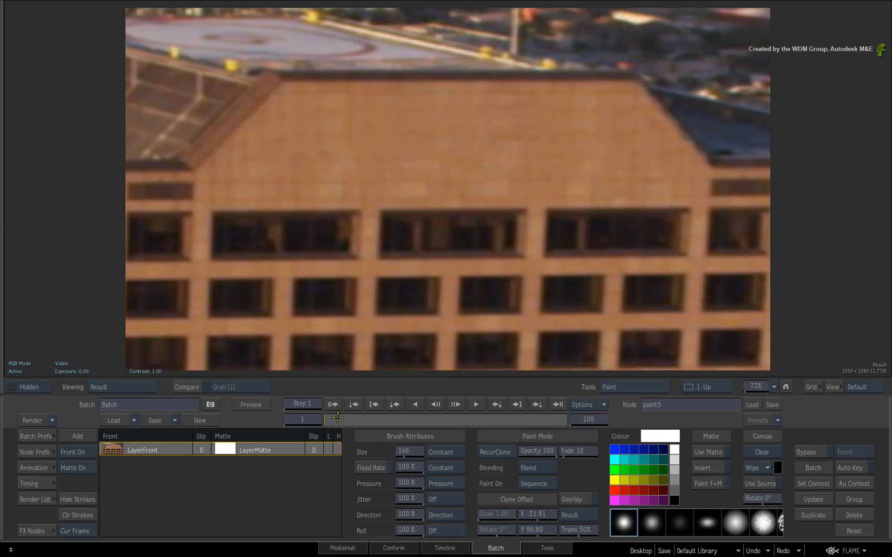
- Go to frame 100 and clone over the leftover marks and sign remnants on the upper wall
{"action": "left_click_drag", "start_coordinate": [329, 420], "coordinate": [633, 421]}
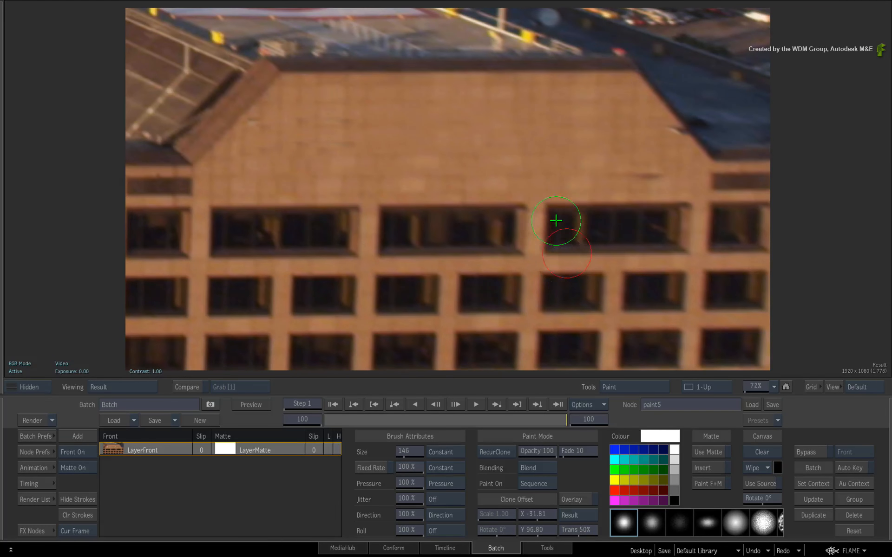
{"action": "left_click_drag", "start_coordinate": [330, 95], "coordinate": [329, 112]}
{"action": "left_click_drag", "start_coordinate": [329, 112], "coordinate": [354, 119]}
{"action": "left_click_drag", "start_coordinate": [383, 154], "coordinate": [323, 173]}
{"action": "left_click_drag", "start_coordinate": [374, 125], "coordinate": [354, 143]}
{"action": "left_click_drag", "start_coordinate": [254, 142], "coordinate": [280, 136]}
{"action": "left_click", "coordinate": [597, 154], "text": "ctrl"}
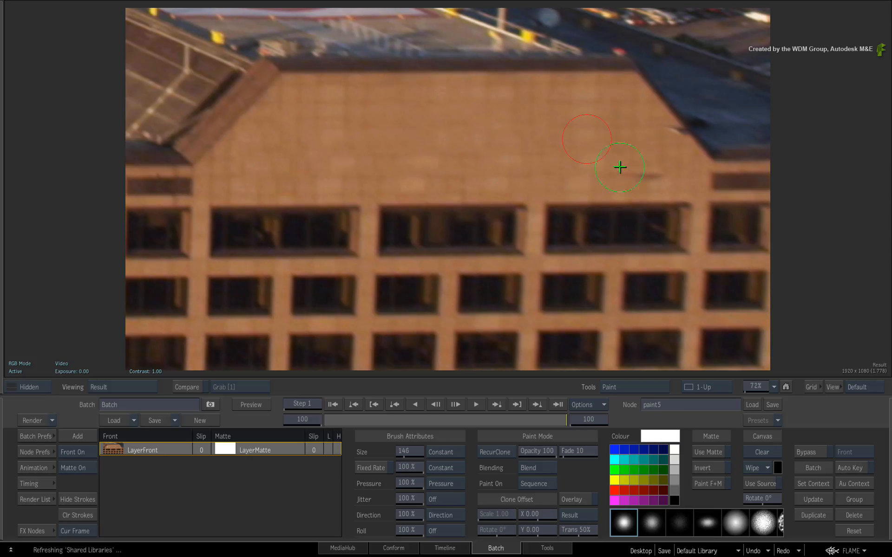
{"action": "mouse_move", "coordinate": [632, 182]}
{"action": "left_mouse_down"}
{"action": "mouse_move", "coordinate": [654, 172]}
{"action": "mouse_move", "coordinate": [615, 123]}
{"action": "mouse_move", "coordinate": [663, 136]}
{"action": "left_mouse_up"}
{"action": "left_click", "coordinate": [622, 120], "text": "ctrl"}
- Create a BFX clip from the paint5 node, place it below the Paint node, and render it
{"action": "mouse_move", "coordinate": [1, 495]}
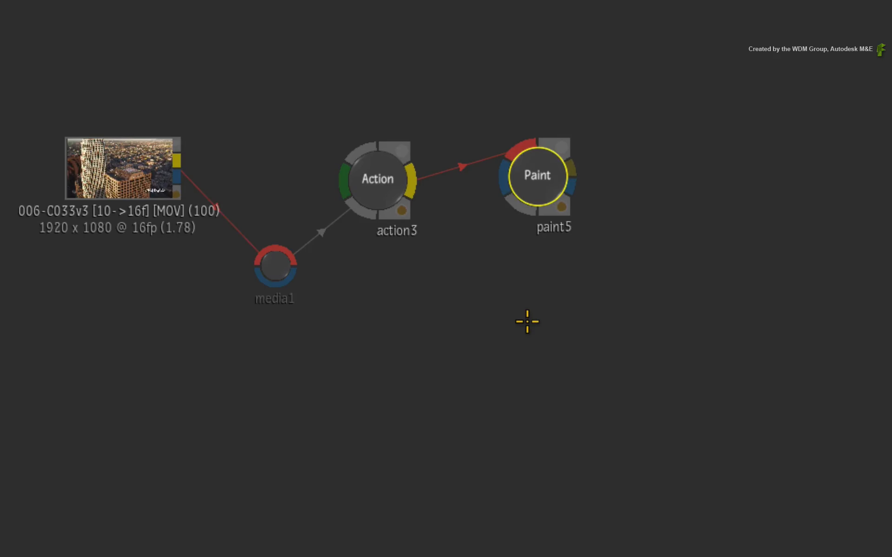
{"action": "left_click", "coordinate": [537, 190], "text": "super"}
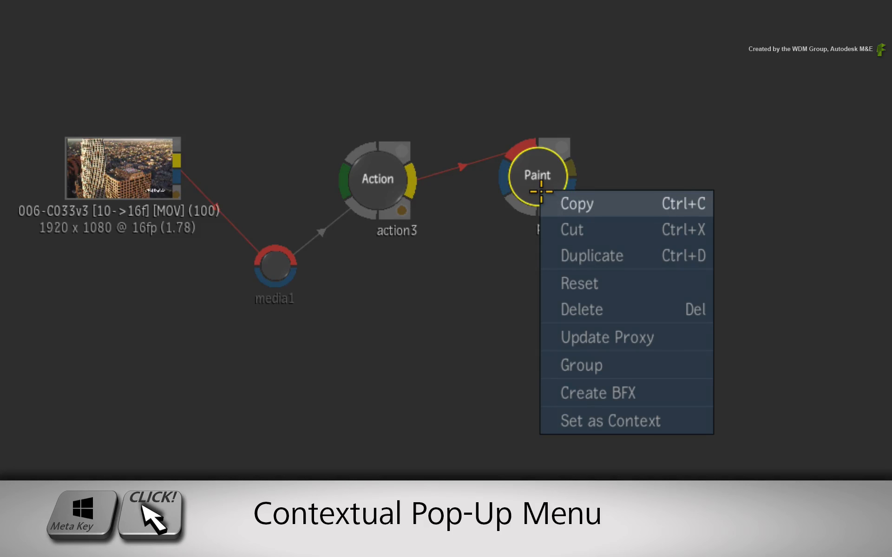
{"action": "left_click", "coordinate": [675, 393]}
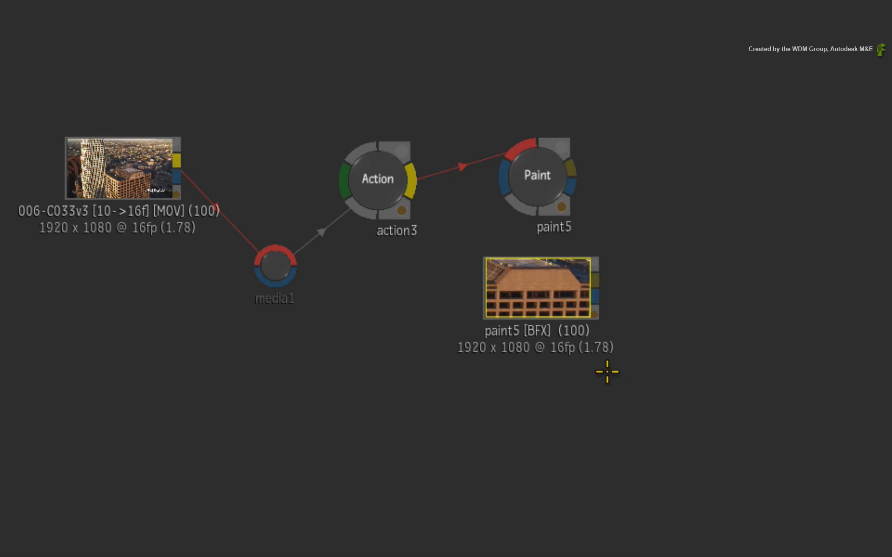
{"action": "left_click_drag", "start_coordinate": [541, 297], "coordinate": [546, 304]}
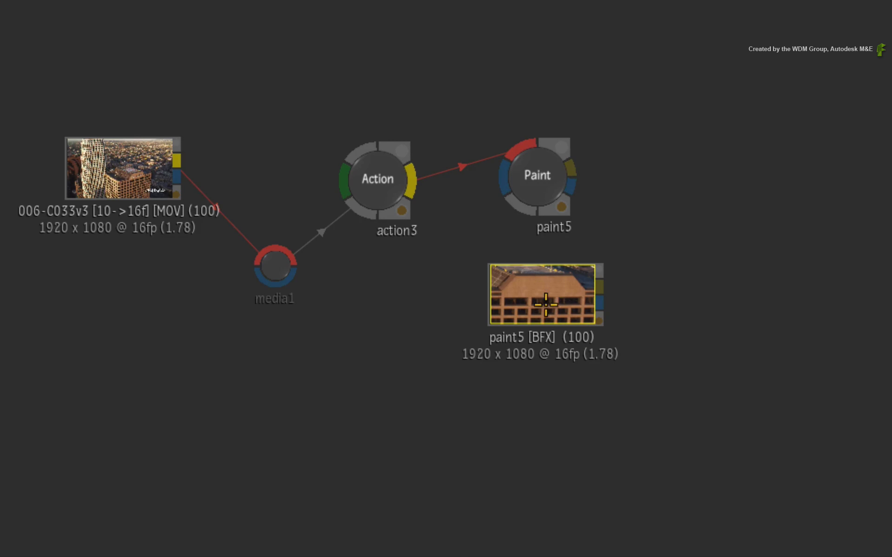
{"action": "left_click", "coordinate": [554, 307], "text": "super"}
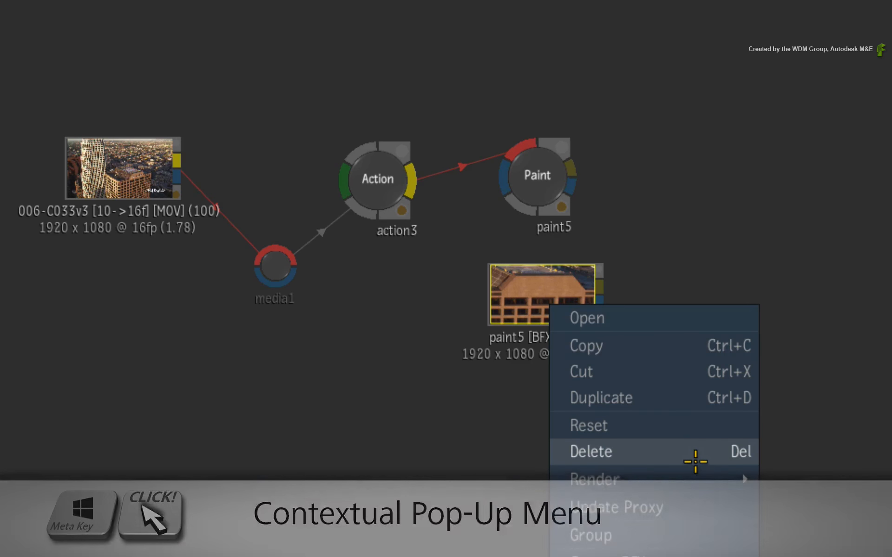
{"action": "mouse_move", "coordinate": [707, 474]}
{"action": "left_click", "coordinate": [793, 480]}
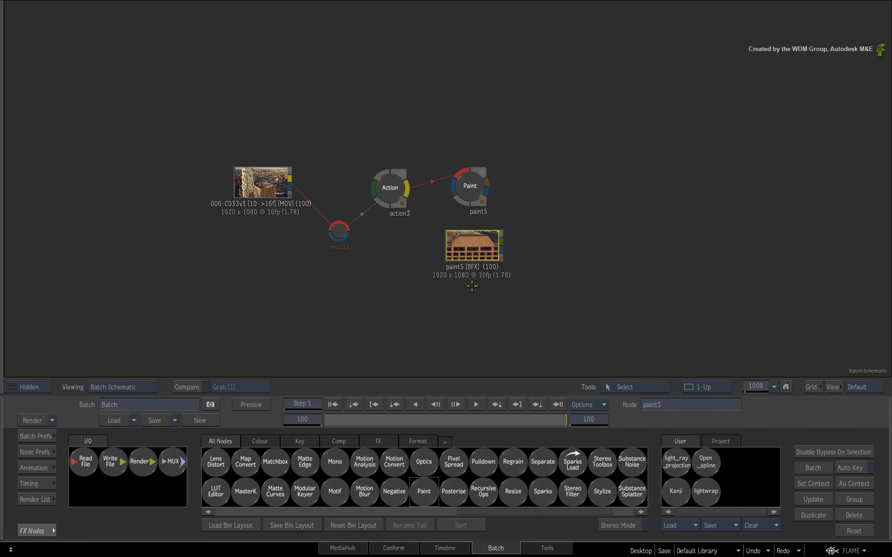
- View the paint5 BFX clip and scrub from frame 100 back to frame 1 to check the painted wall
{"action": "double_click", "coordinate": [471, 246]}
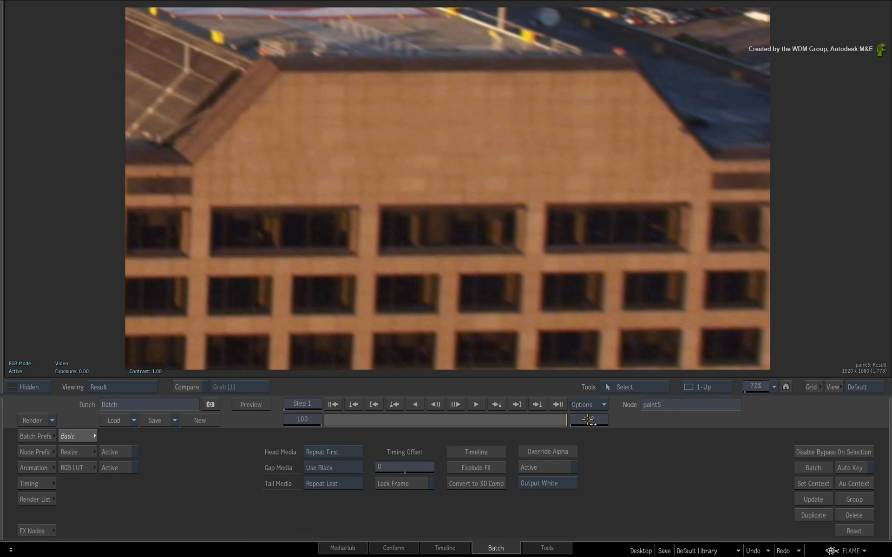
{"action": "left_click_drag", "start_coordinate": [565, 420], "coordinate": [261, 428]}
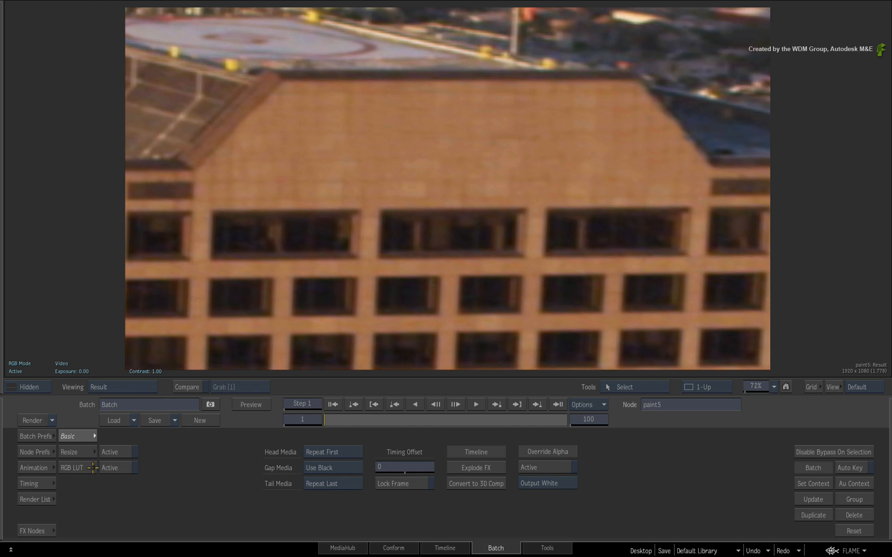
{"action": "key", "text": "Escape"}
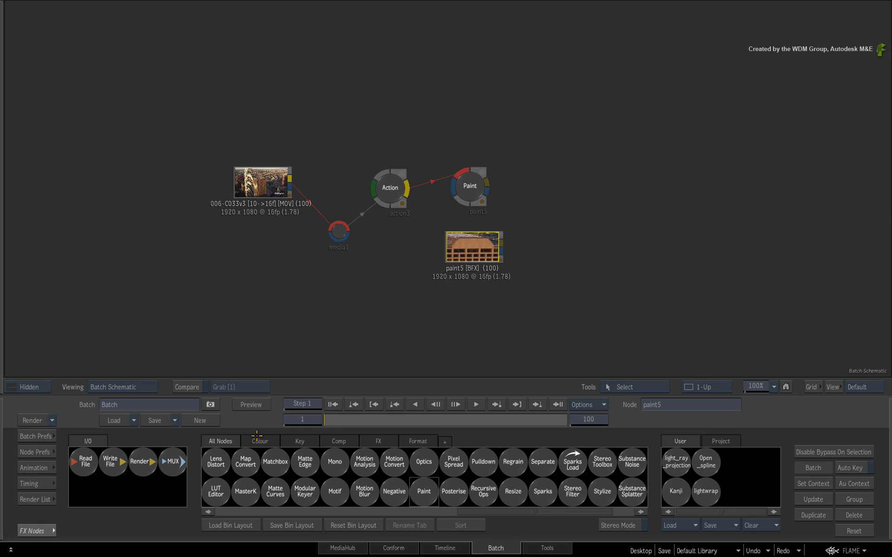
- Add a second Action node with the original 006-C033v3 clip as its back and the paint5 BFX clip as front of a new media input
{"action": "scroll", "coordinate": [281, 481], "scroll_direction": "up", "scroll_amount": 5}
{"action": "left_click_drag", "start_coordinate": [247, 491], "coordinate": [562, 117]}
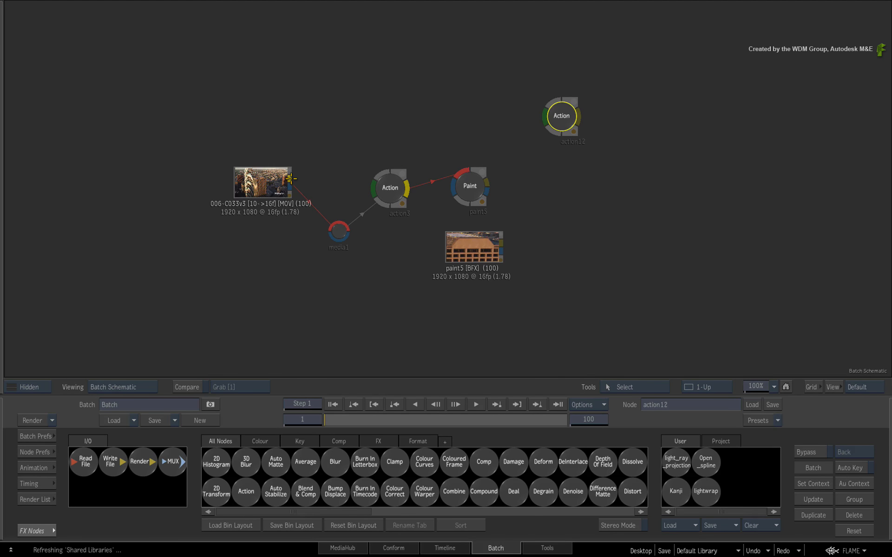
{"action": "left_click_drag", "start_coordinate": [289, 179], "coordinate": [541, 97]}
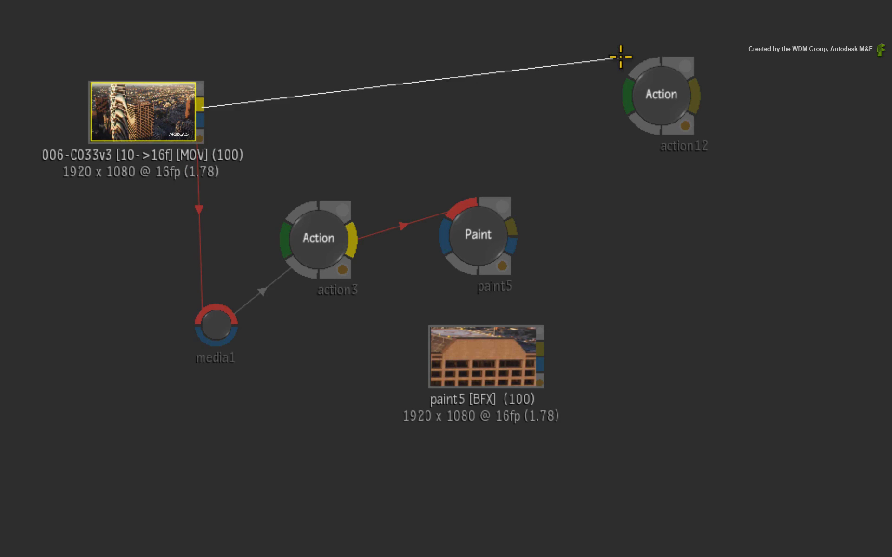
{"action": "left_click_drag", "start_coordinate": [620, 57], "coordinate": [778, 100]}
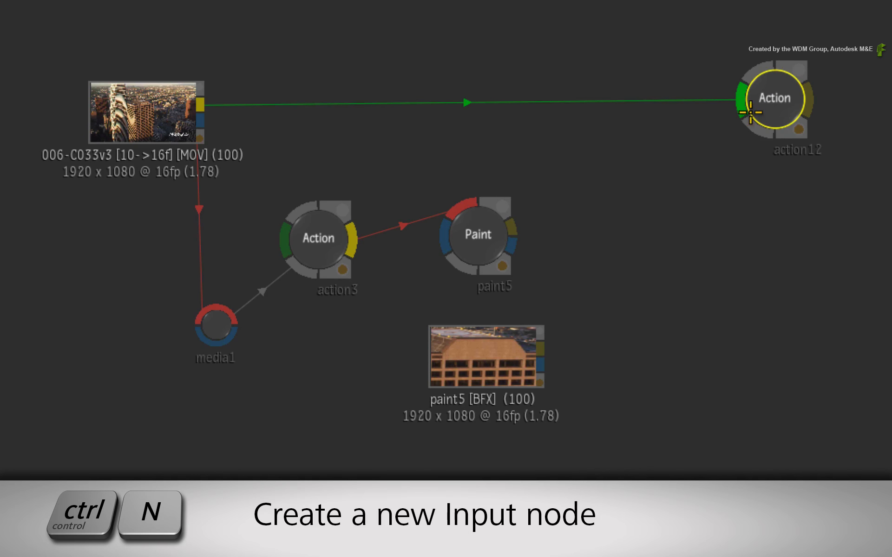
{"action": "key", "text": "ctrl+n"}
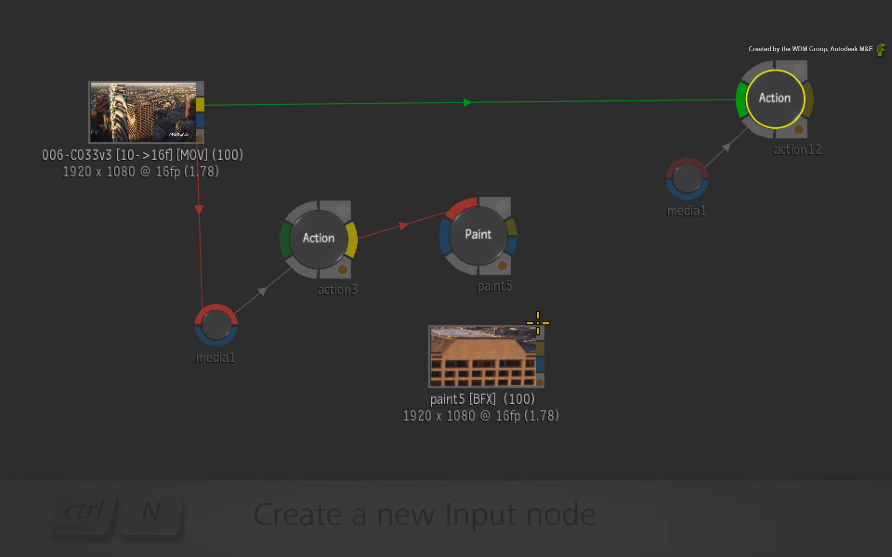
{"action": "mouse_move", "coordinate": [540, 347]}
{"action": "left_mouse_down"}
{"action": "mouse_move", "coordinate": [562, 332]}
{"action": "mouse_move", "coordinate": [621, 176]}
{"action": "mouse_move", "coordinate": [676, 155]}
{"action": "mouse_move", "coordinate": [688, 180]}
{"action": "mouse_move", "coordinate": [692, 287]}
{"action": "left_mouse_up"}
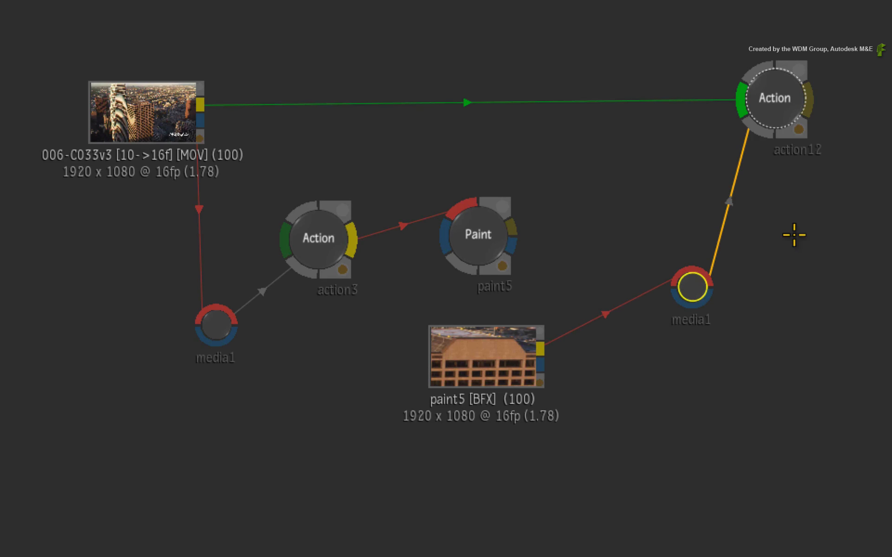